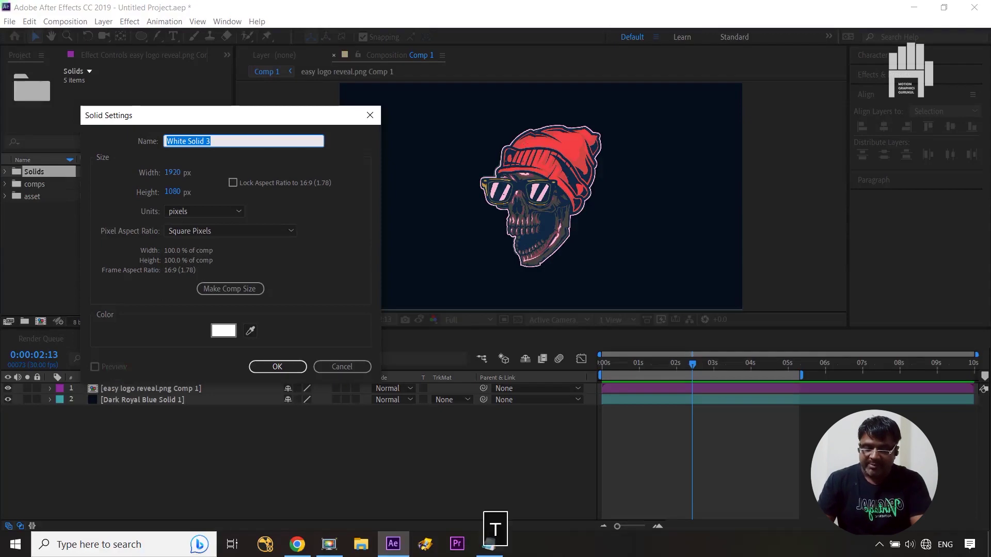
Step: Create a white 1920 x 1080 px solid named "transition" at the top of Comp 1
text(nsi)
key(BackSpace)
text(si)
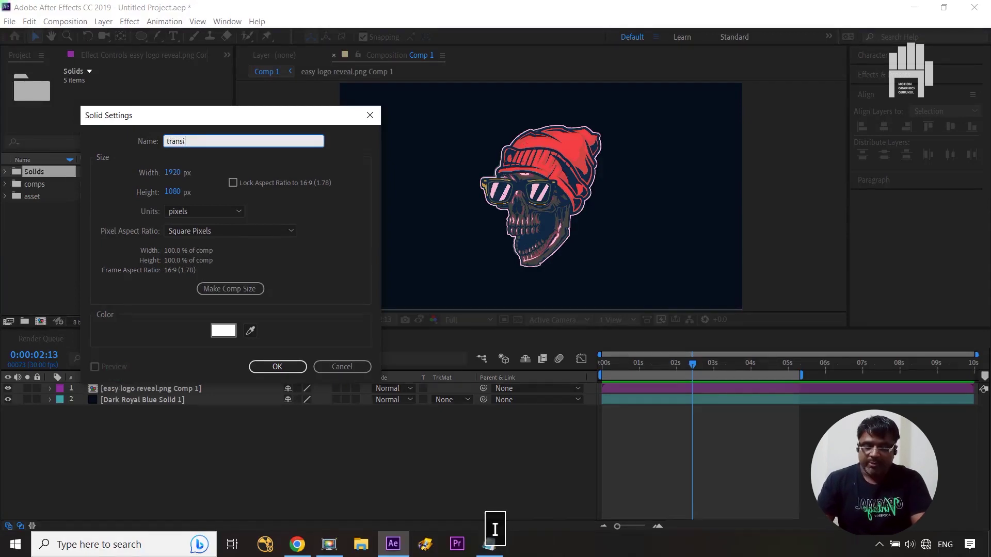
click(293, 367)
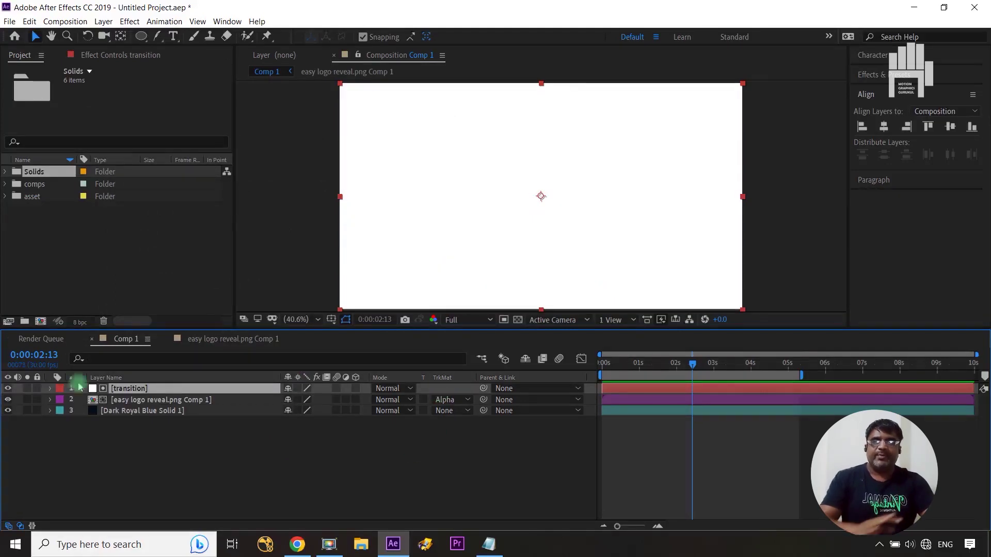
Step: Draw a wide, flat elliptical mask on the transition solid, overlapping the frame's lower edge and extending past both sides
click(141, 37)
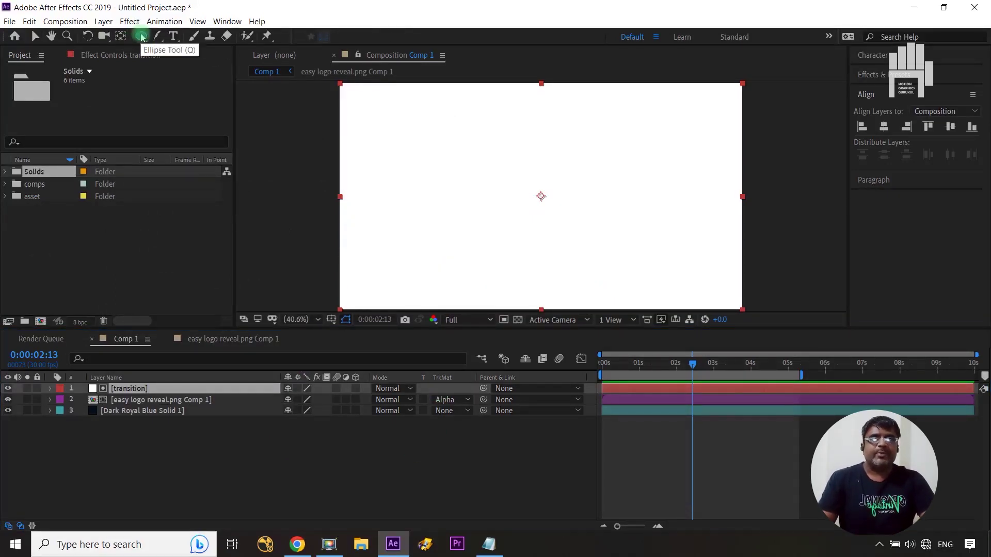
key(space)
drag(449, 221, 446, 168)
mouse_move(304, 221)
mouse_down()
mouse_move(515, 279)
mouse_move(721, 281)
mouse_move(750, 288)
mouse_move(747, 306)
mouse_up()
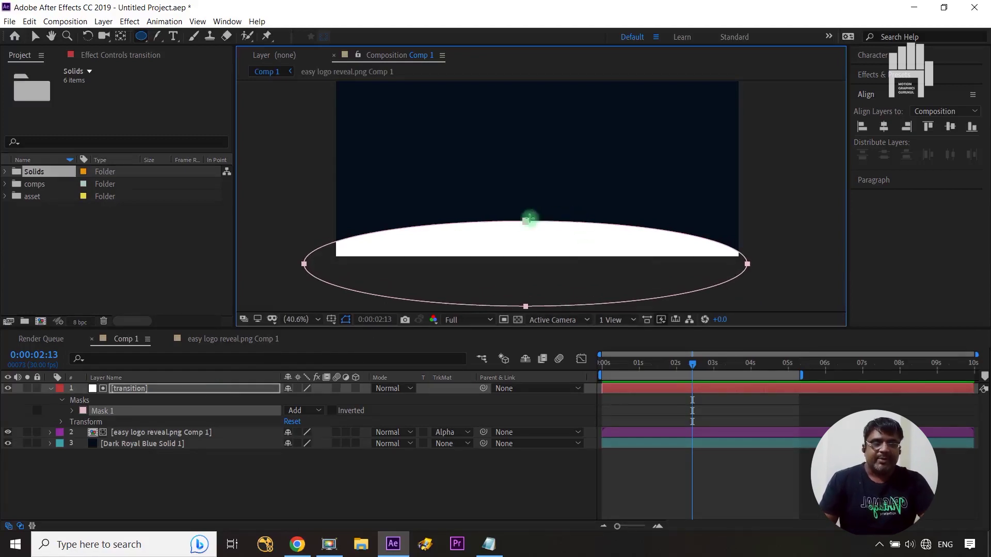
Step: Nudge the whole elliptical mask slightly down and to the right so its arc sits centred over the frame's lower edge
key(v)
double_click(525, 222)
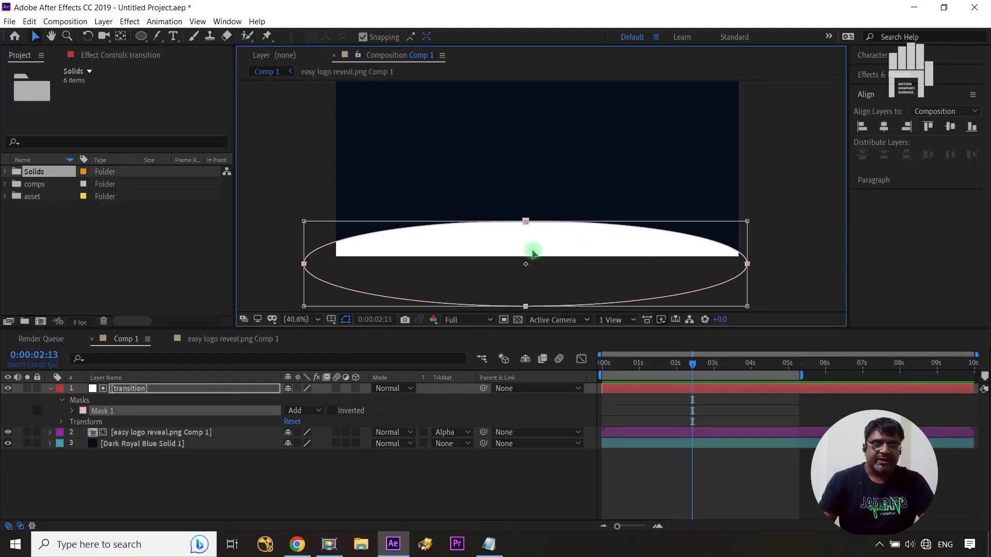
key(Down)
key(Down)
key(Down)
key(Down)
key(Down)
key(Down)
key(Down)
key(Down)
key(Down)
key(Down)
key(Down)
key(Down)
key(Down)
key(Down)
key(Down)
key(Down)
key(Down)
key(Down)
key(Down)
key(Down)
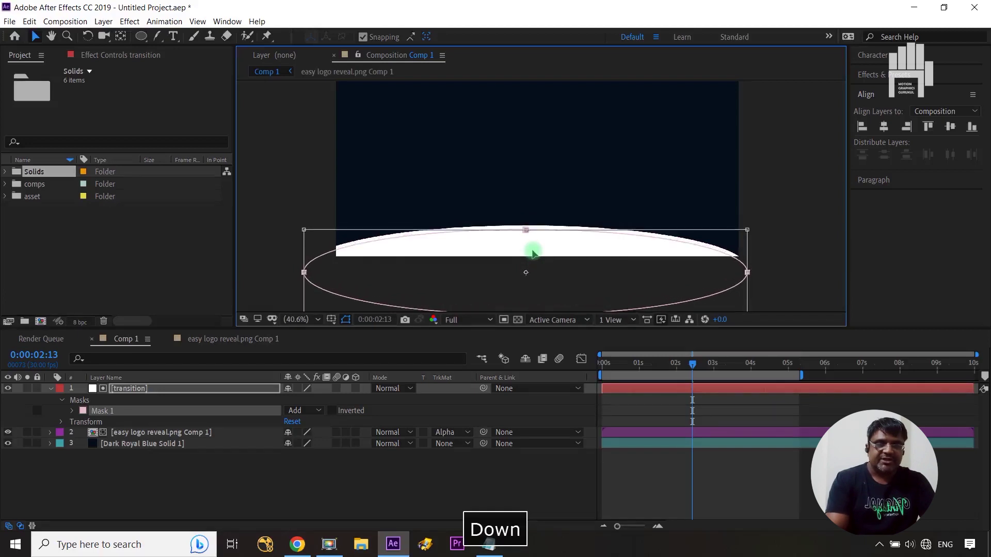
key(Down)
key(Down)
key(Down)
key(Down)
key(Down)
key(Down)
key(Down)
key(Down)
key(Down)
key(Down)
key(Down)
key(Down)
key(Down)
key(Down)
key(Down)
key(Down)
key(Down)
key(Down)
key(Down)
key(Down)
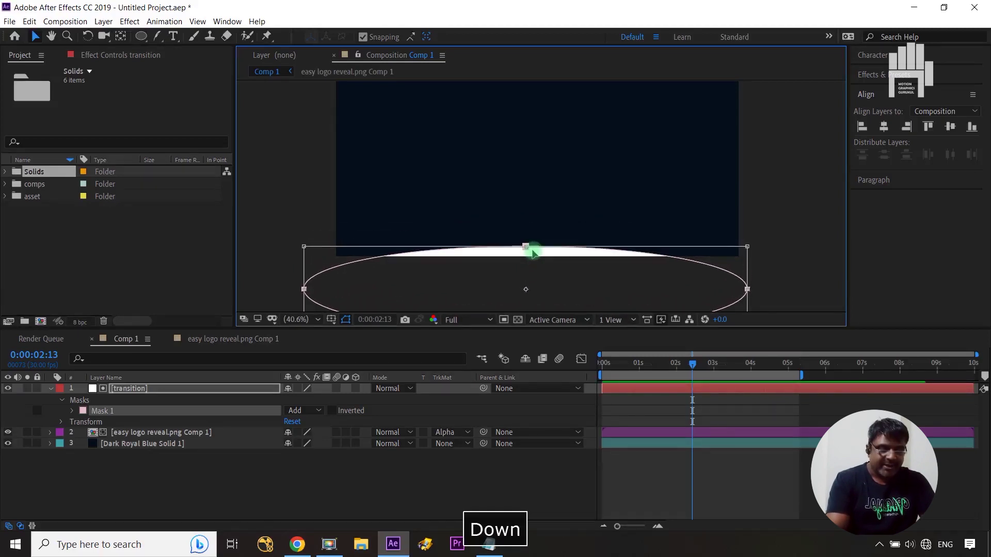
key(Up)
key(Up)
key(Up)
key(Up)
key(Up)
key(Up)
key(Up)
key(Up)
key(Up)
key(Up)
key(Up)
key(Up)
key(Up)
key(Up)
key(Up)
key(Up)
key(Up)
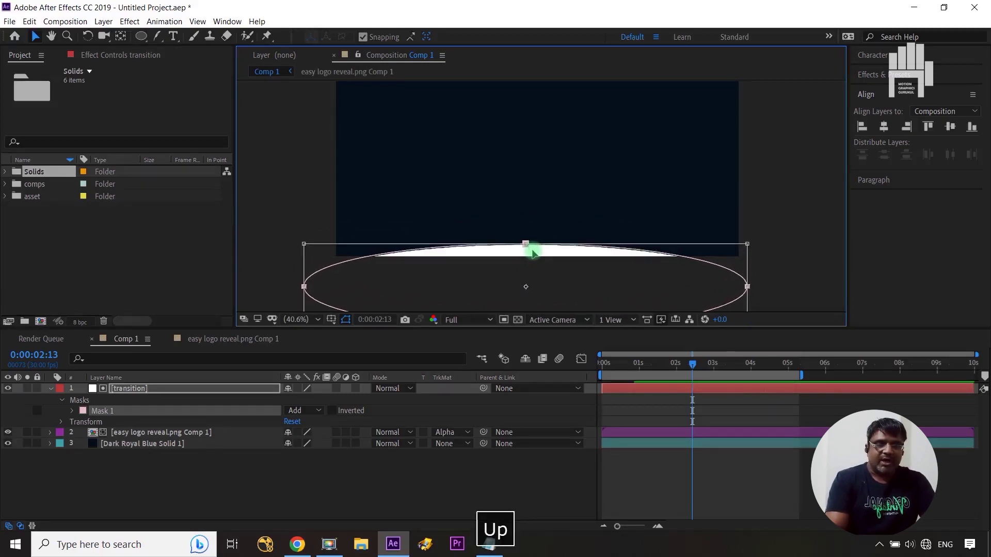
key(Up)
key(Up)
key(Up)
key(Up)
key(Up)
key(Up)
key(Up)
key(Up)
key(Up)
key(Up)
key(Up)
key(Up)
key(Up)
key(Up)
key(Up)
key(Up)
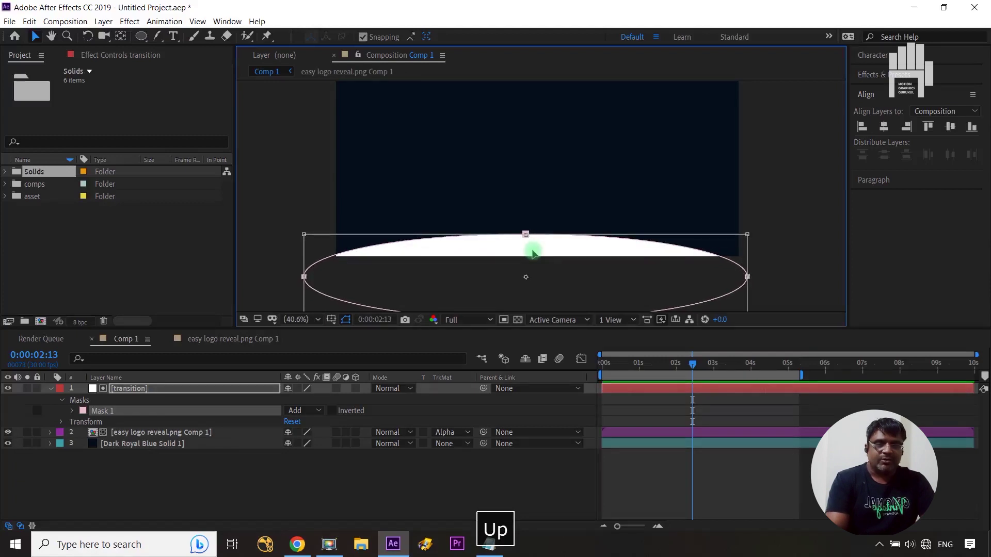
key(Up)
key(Up)
key(Right)
key(Right)
key(Right)
key(Right)
key(Right)
key(Right)
key(Right)
key(Right)
key(Right)
key(Right)
key(Right)
key(Right)
key(Right)
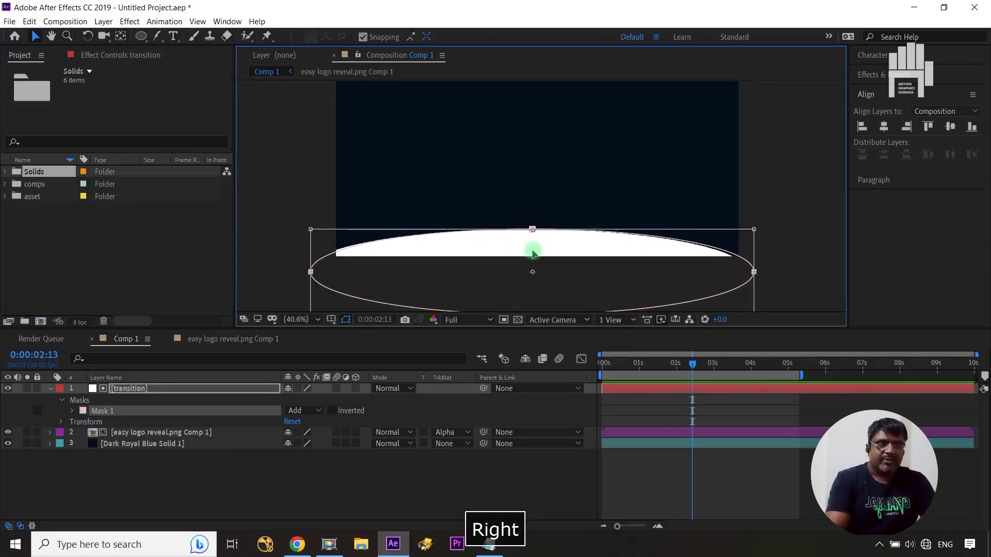
click(437, 495)
Step: Set the feather of Mask 1 on the transition layer to 77 pixels
click(107, 400)
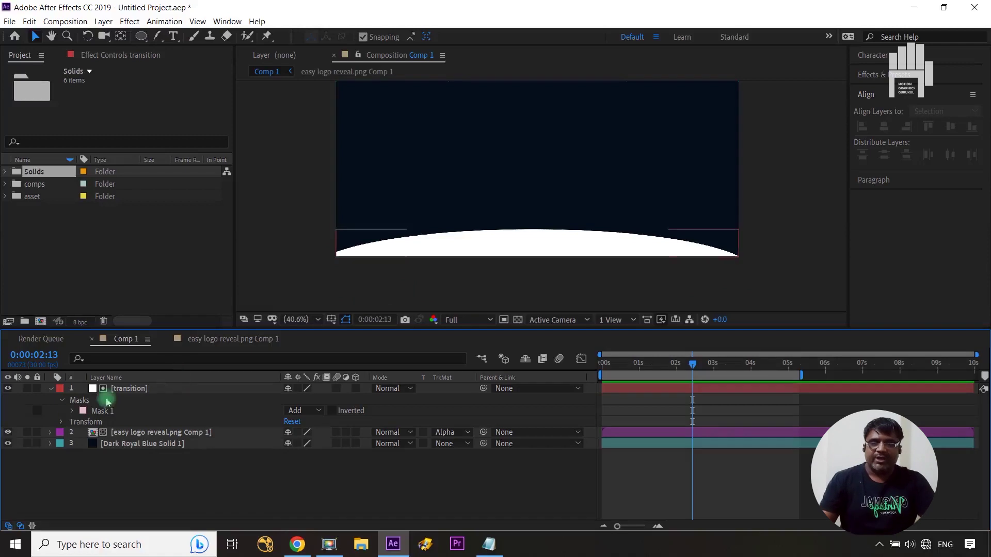
click(72, 411)
drag(312, 436, 364, 434)
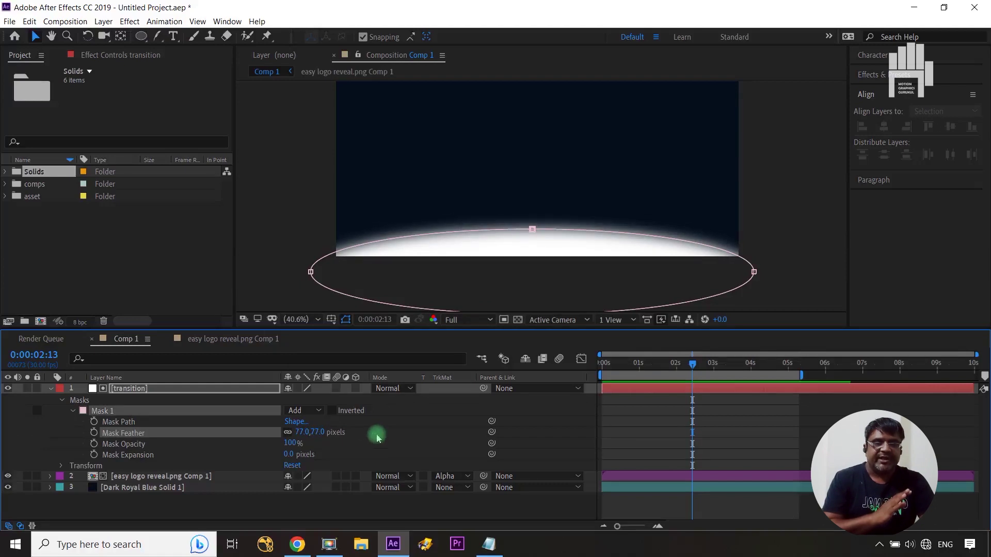
click(383, 436)
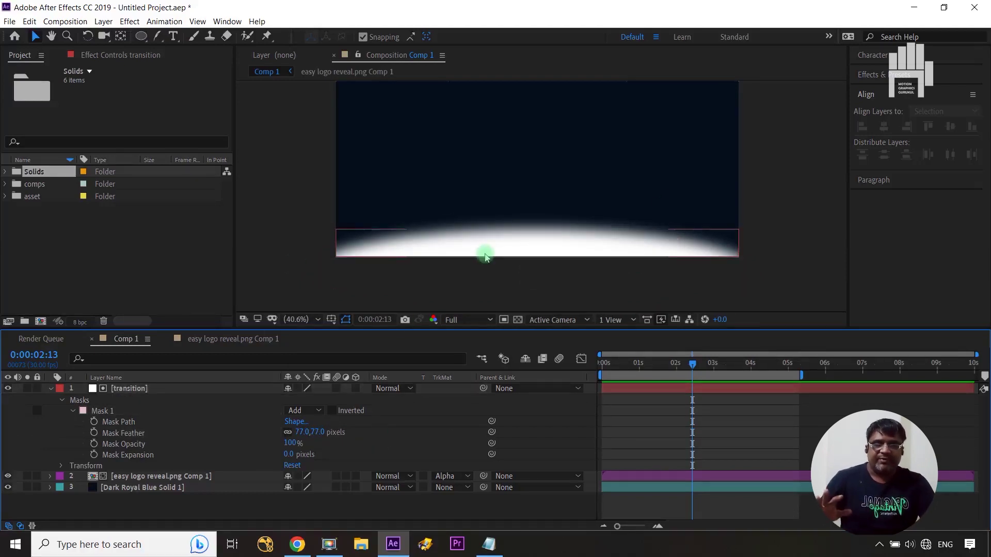
click(50, 390)
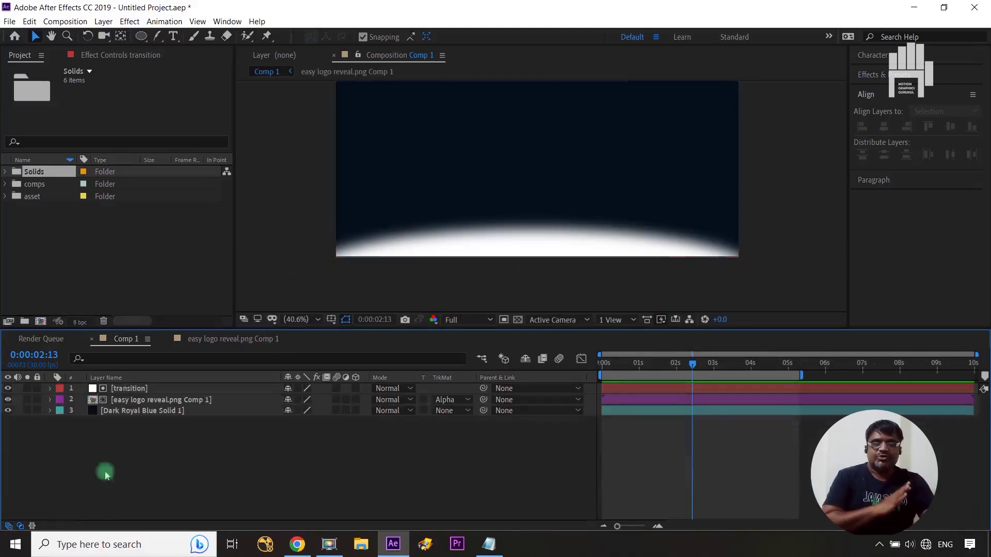
Step: Set a Mask Expansion keyframe of 0 pixels on the transition layer's mask at 0:00:00:00
click(137, 389)
click(49, 390)
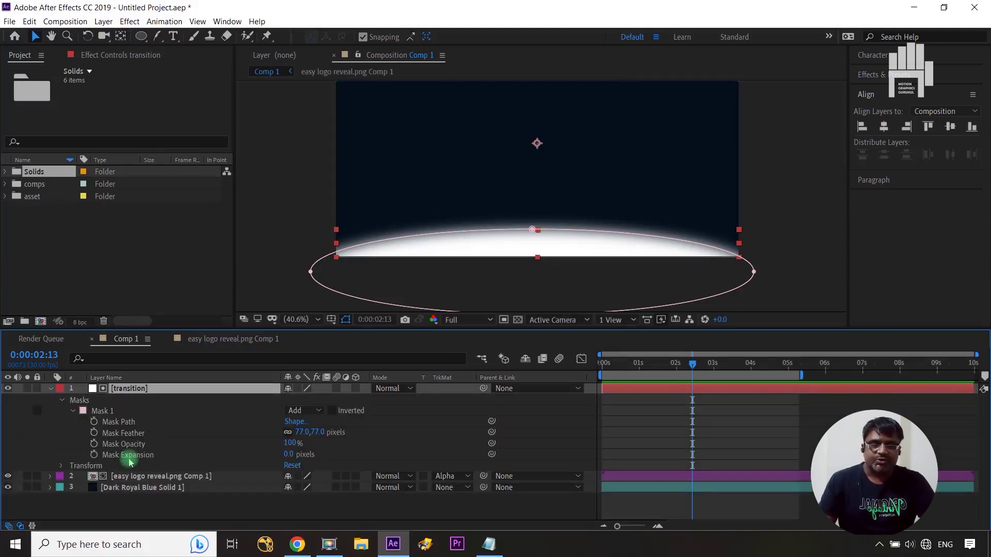
drag(693, 366, 540, 389)
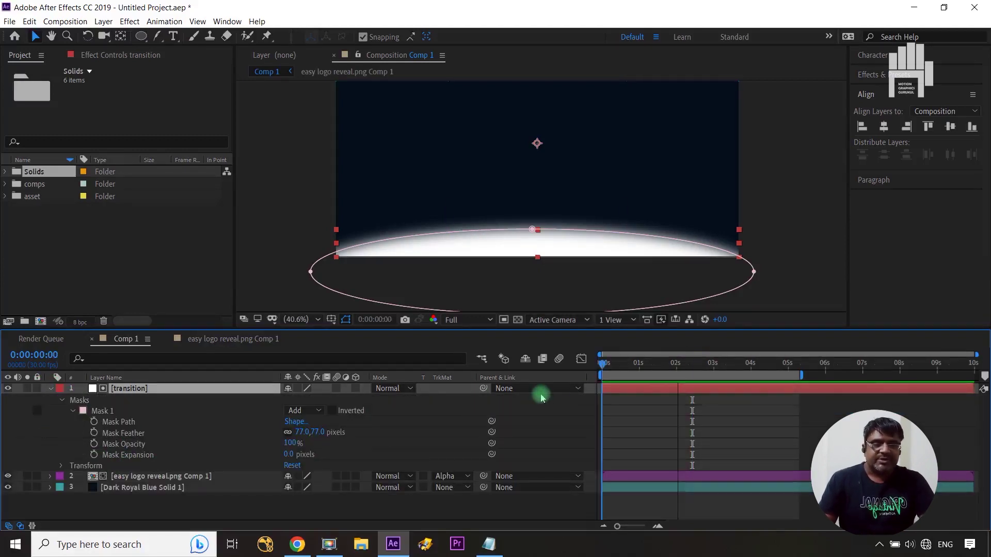
click(93, 455)
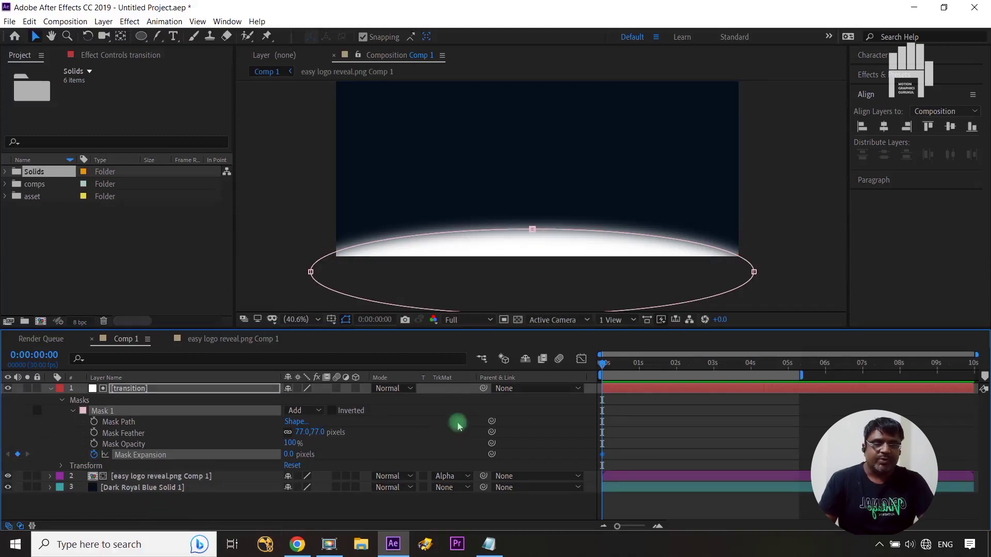
Step: Keyframe a larger Mask Expansion at 0:00:04:00, increasing it until the white solid covers the whole frame
drag(605, 366, 752, 373)
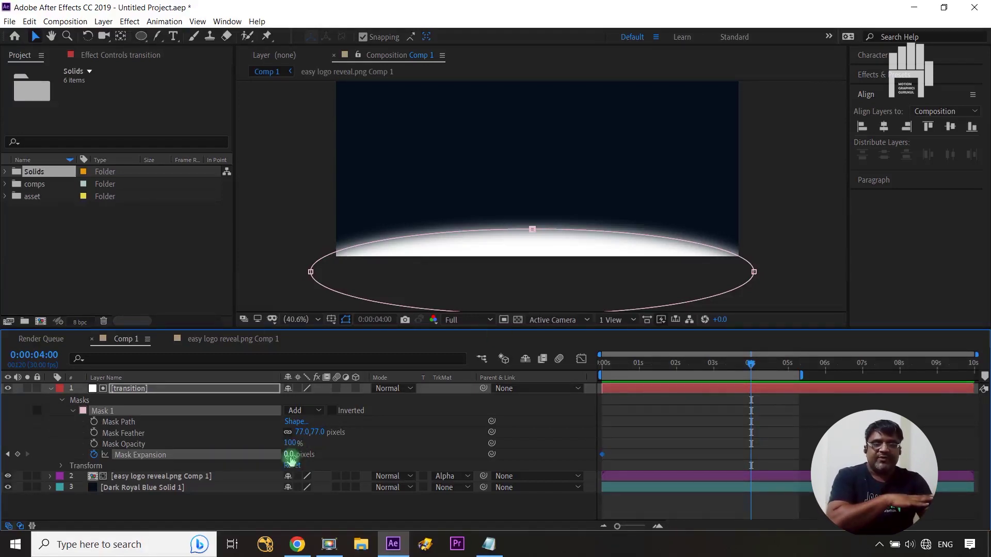
drag(290, 457, 546, 458)
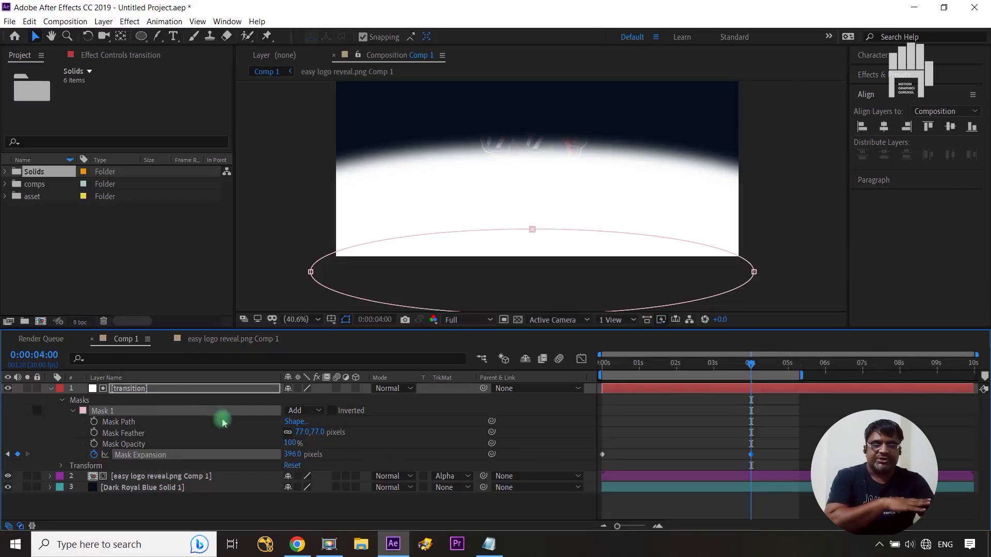
drag(294, 455, 487, 442)
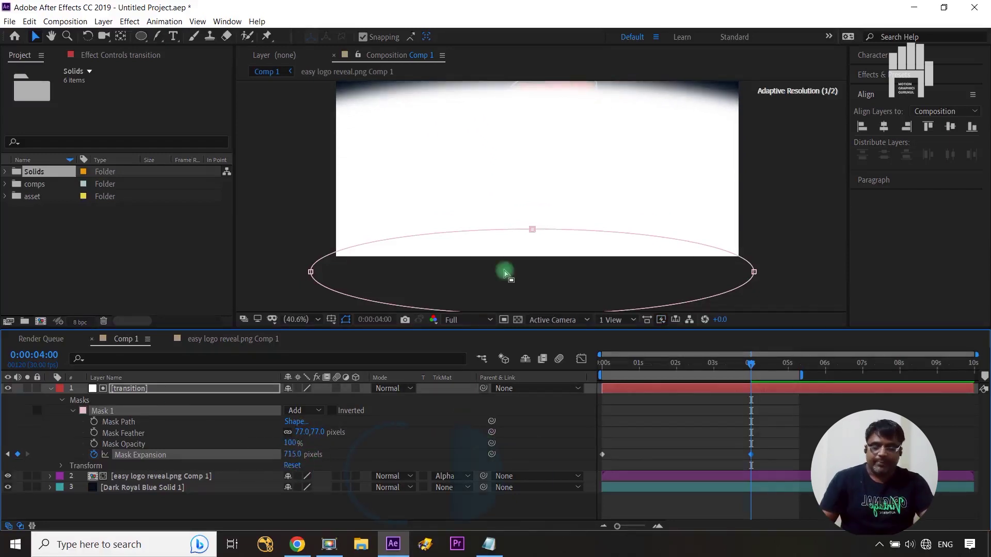
drag(518, 178, 533, 231)
key(space)
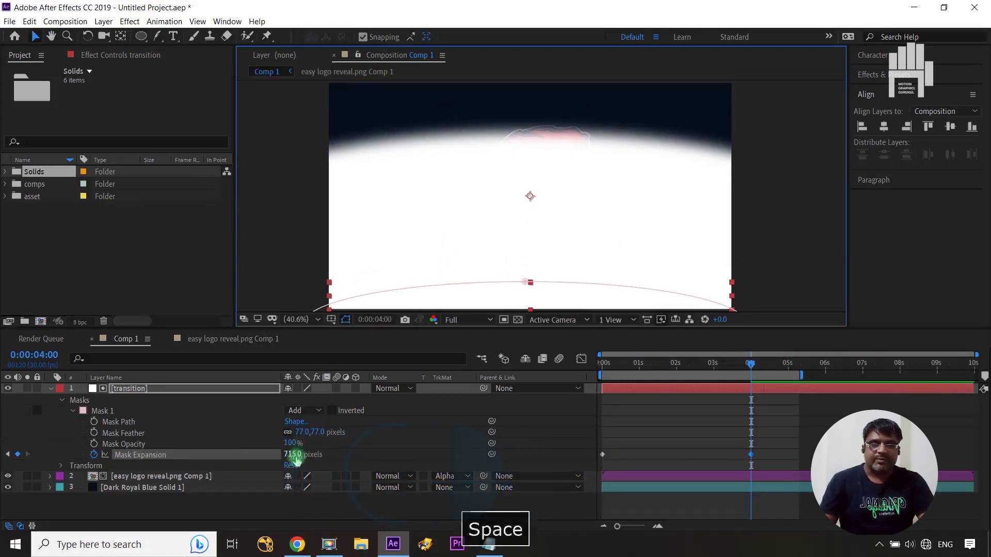
drag(292, 454, 476, 446)
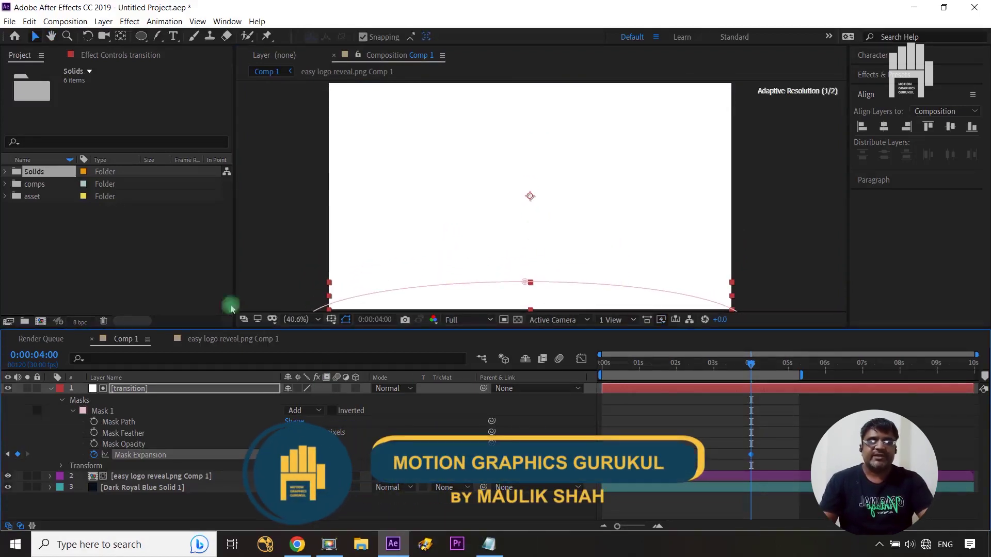
click(51, 389)
Step: Return to 0:00:00:00 and create a white 1920 x 1080 px solid named "effect" above the other layers
drag(751, 364, 592, 374)
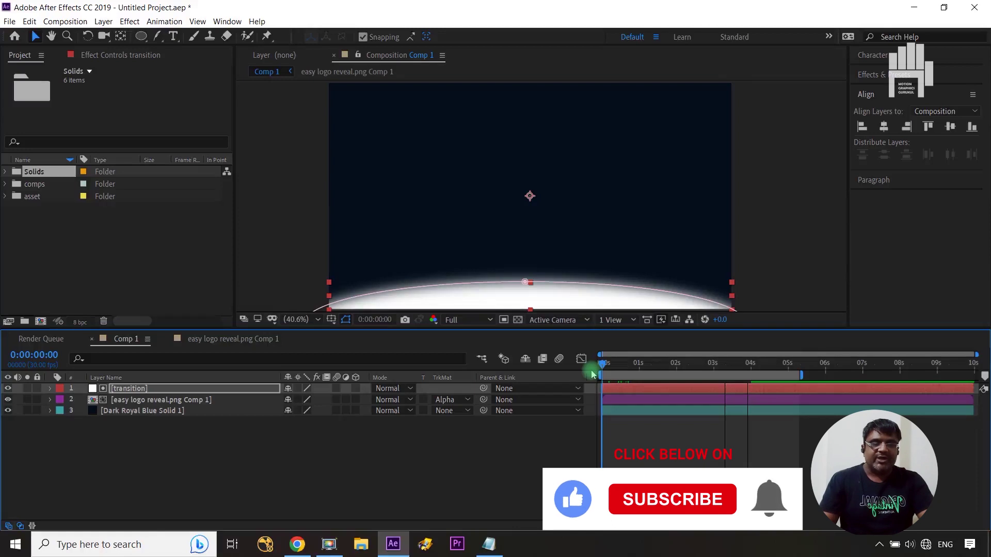
click(499, 454)
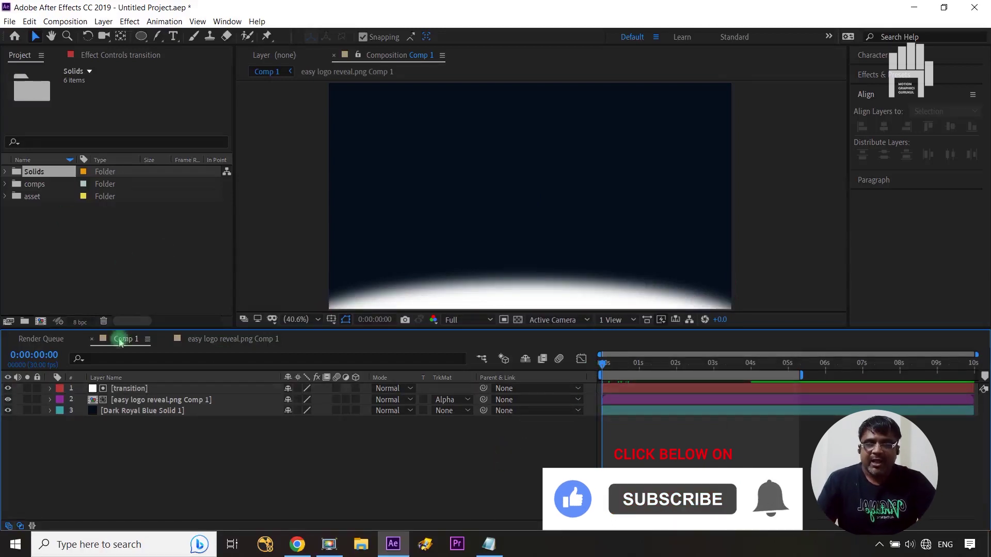
key(ctrl+y)
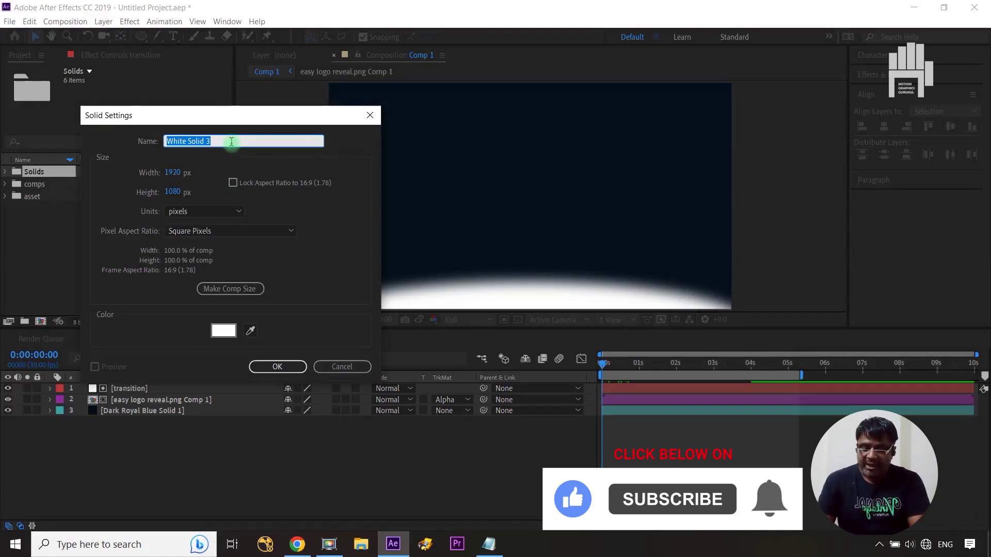
text(effectg)
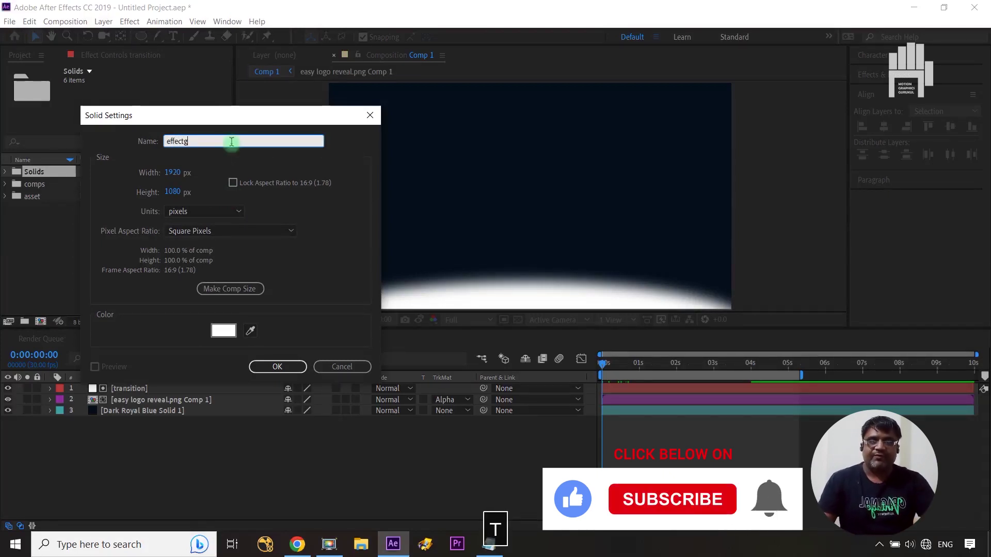
key(BackSpace)
click(277, 366)
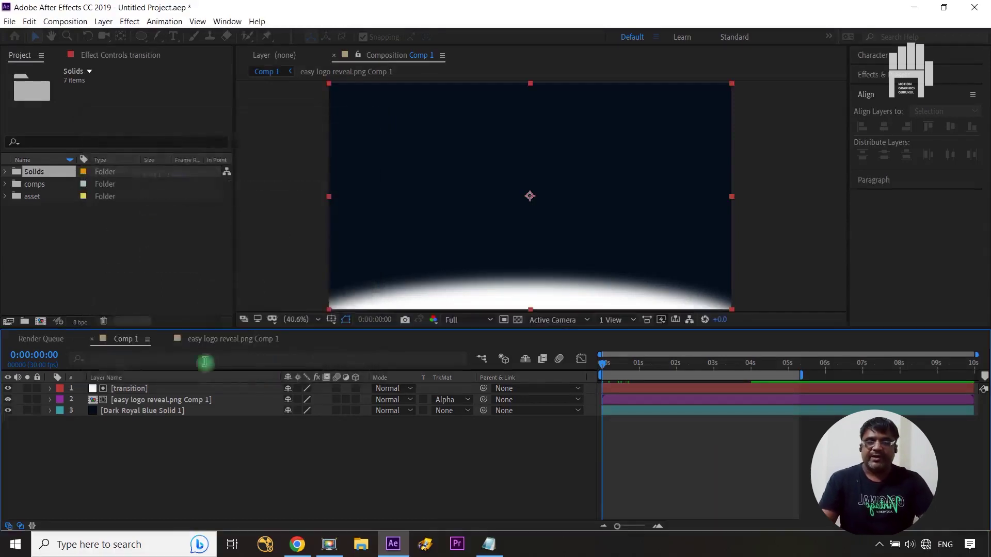
Step: Find Fractal Noise by searching the effects for "frac" and apply it to the effect layer
click(878, 74)
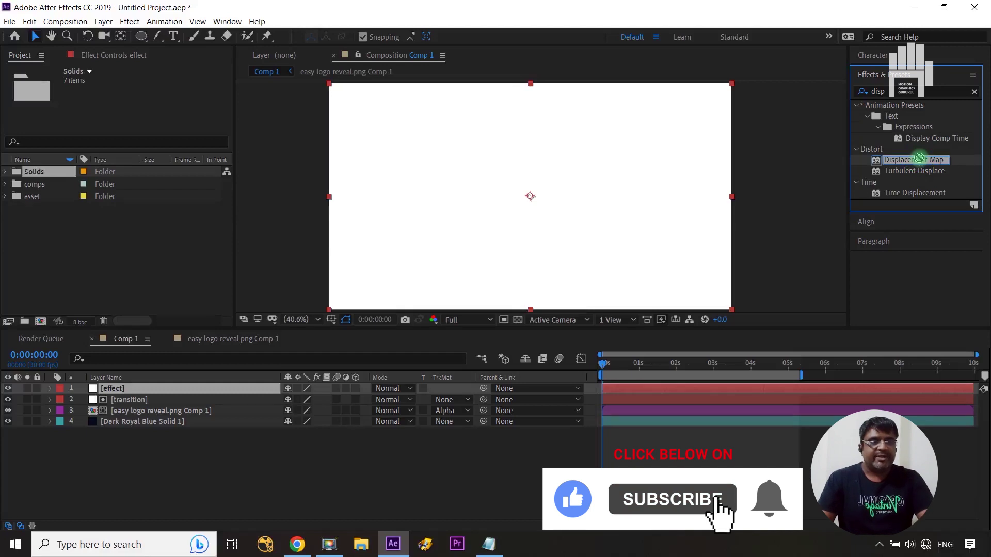
click(973, 92)
click(964, 88)
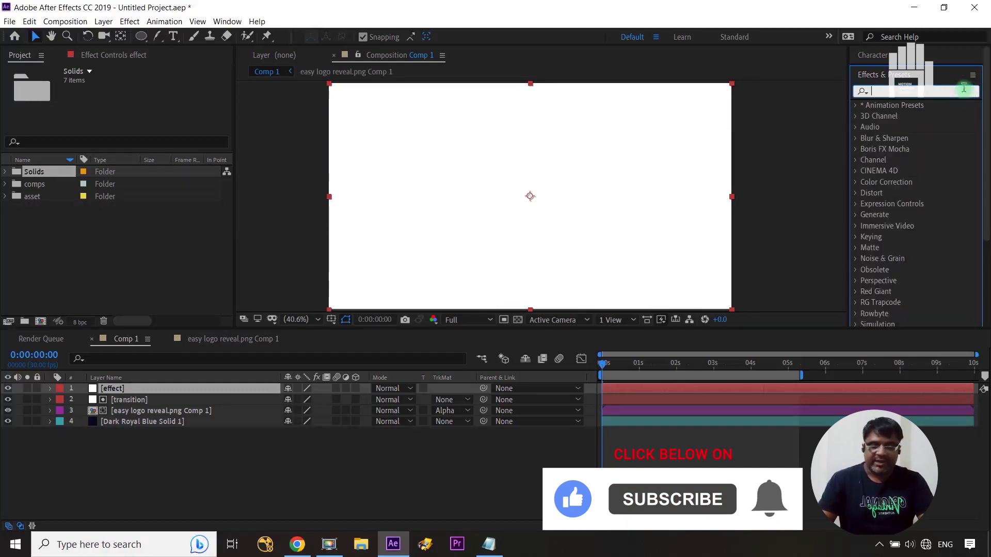
text(frac)
drag(913, 193, 178, 392)
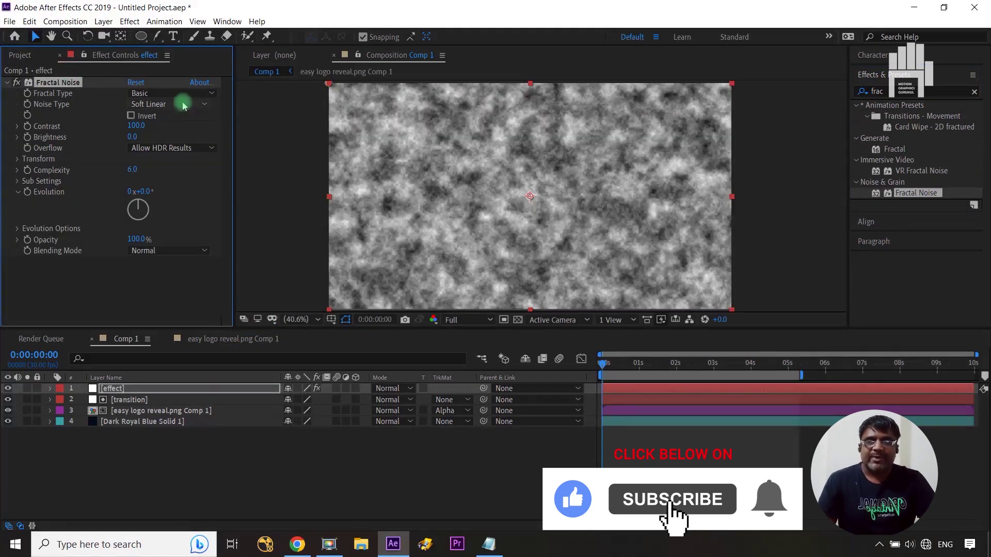
Step: Configure Fractal Noise with Fractal Type Subscale, Contrast 195, Brightness 11 and Complexity 4
click(182, 93)
click(186, 279)
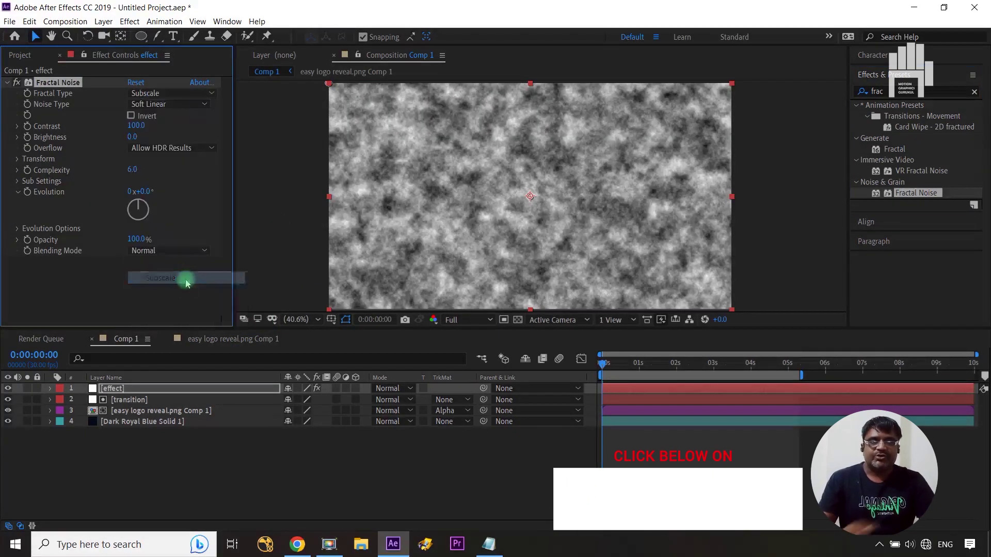
drag(136, 129, 195, 128)
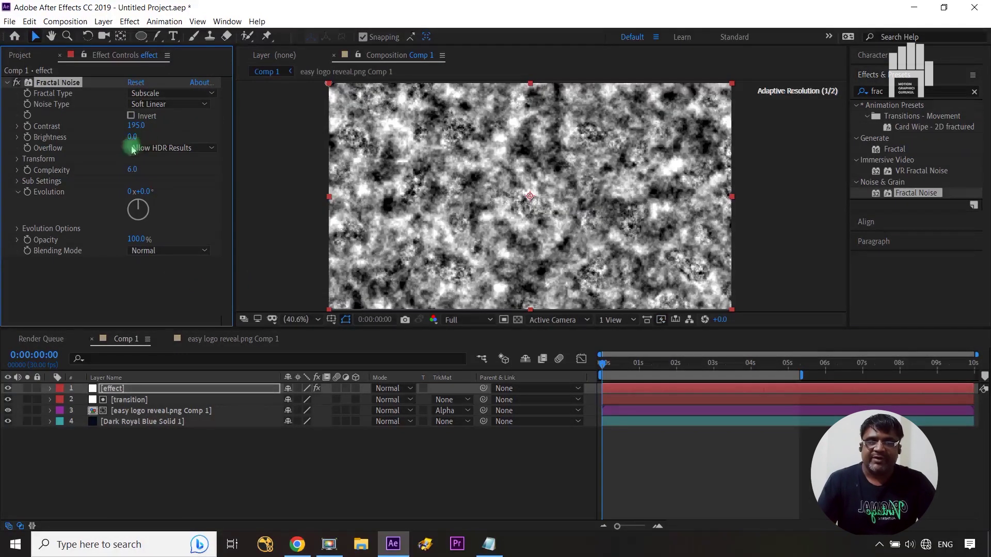
drag(140, 137, 139, 137)
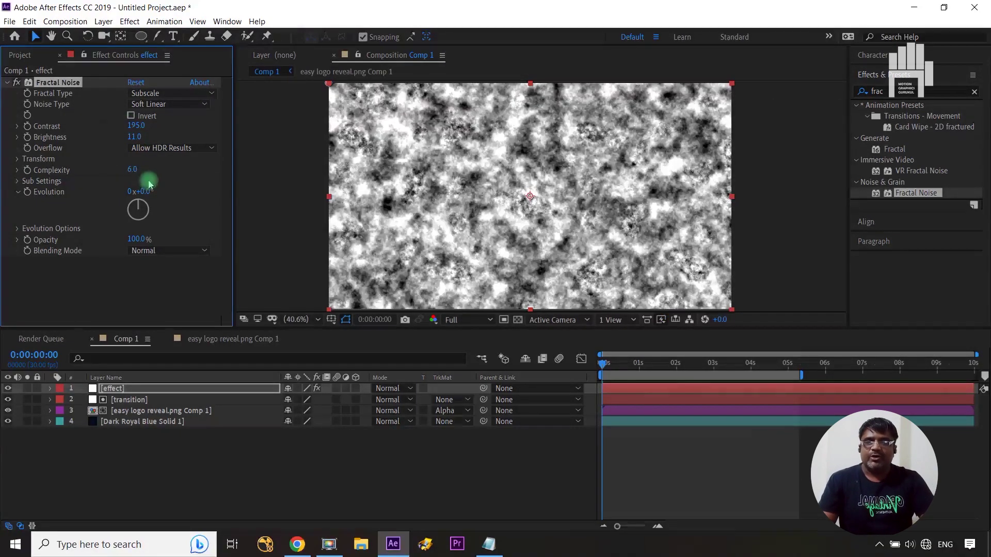
drag(133, 172, 114, 171)
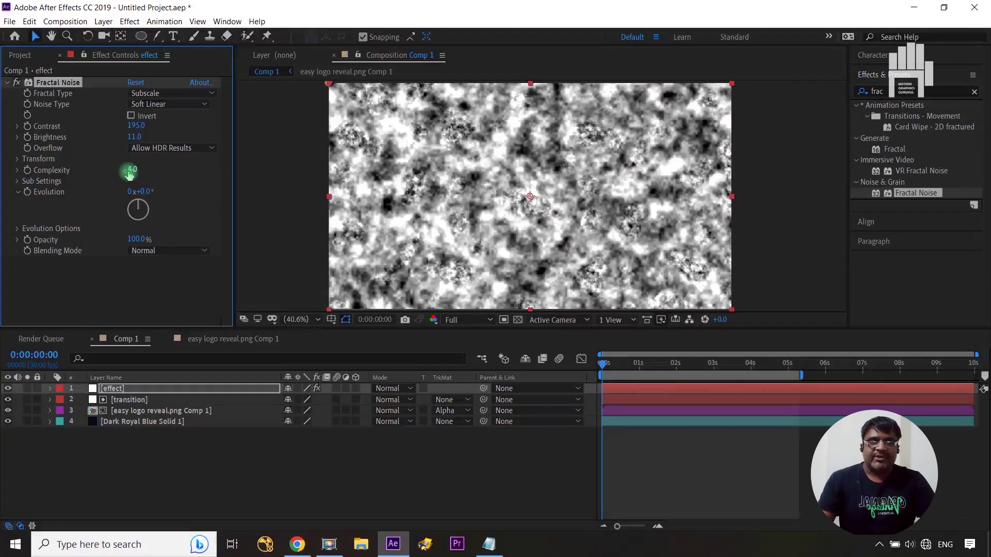
Step: Add the expression time*30 to the Evolution property of Fractal Noise and collapse the effect layer's properties
alt+click(27, 192)
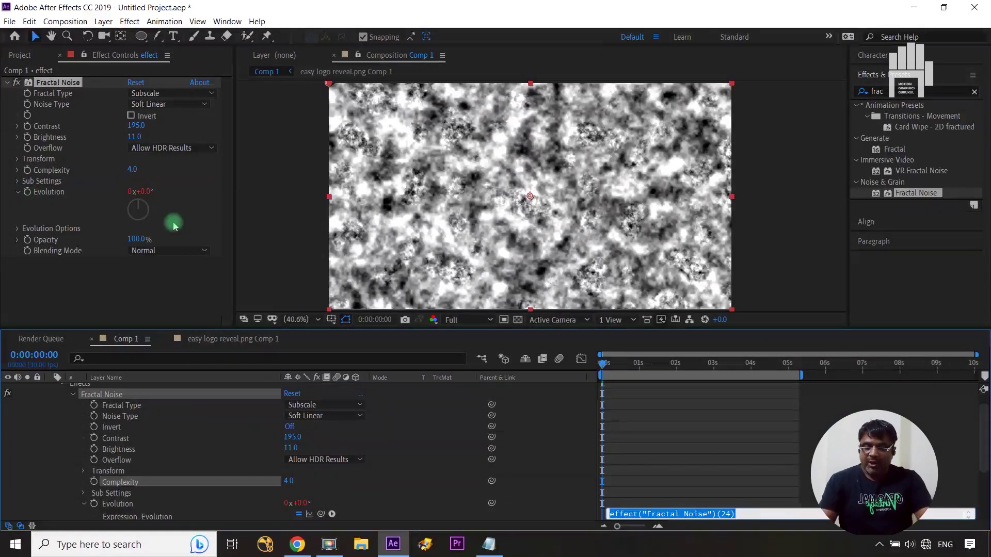
text(time*30)
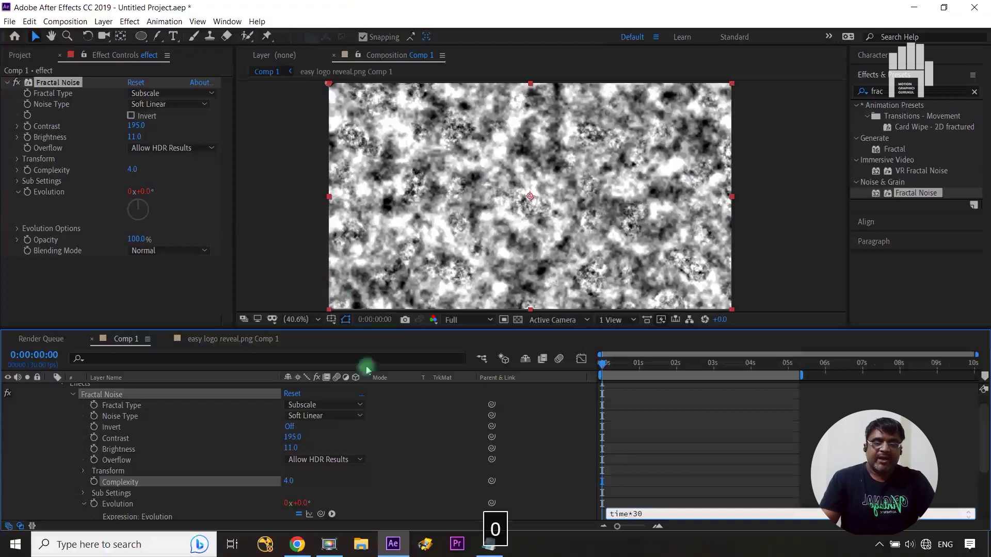
click(393, 406)
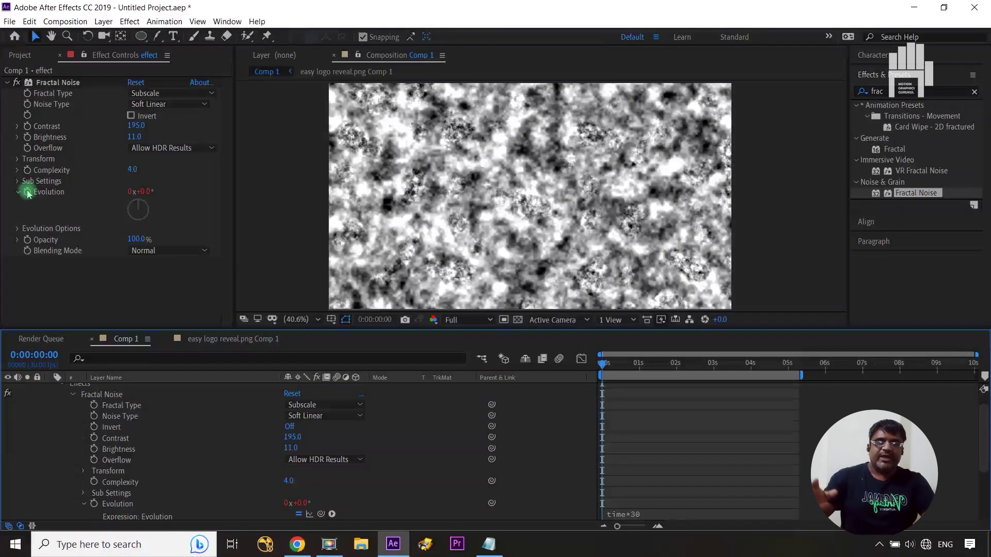
scroll(166, 434, up, 2)
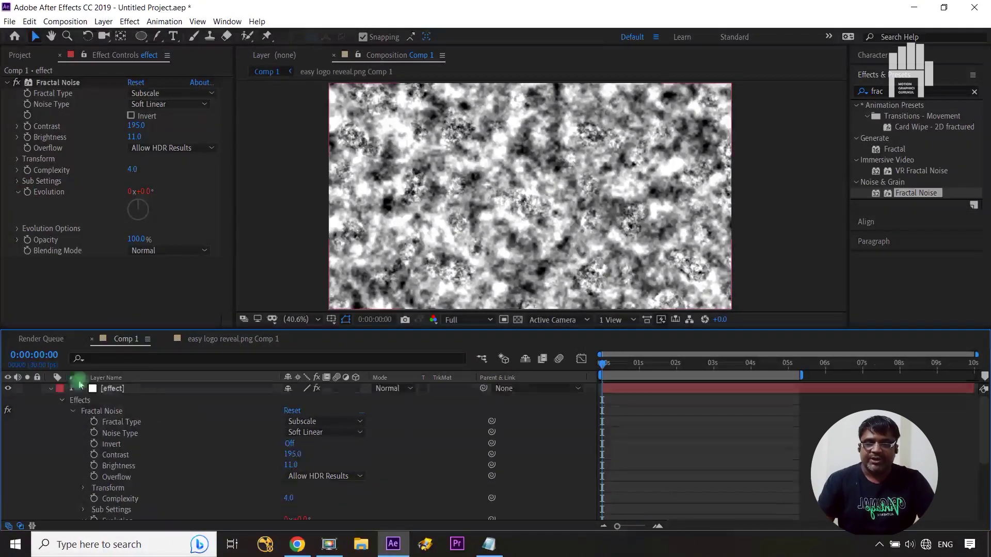
click(53, 390)
click(216, 442)
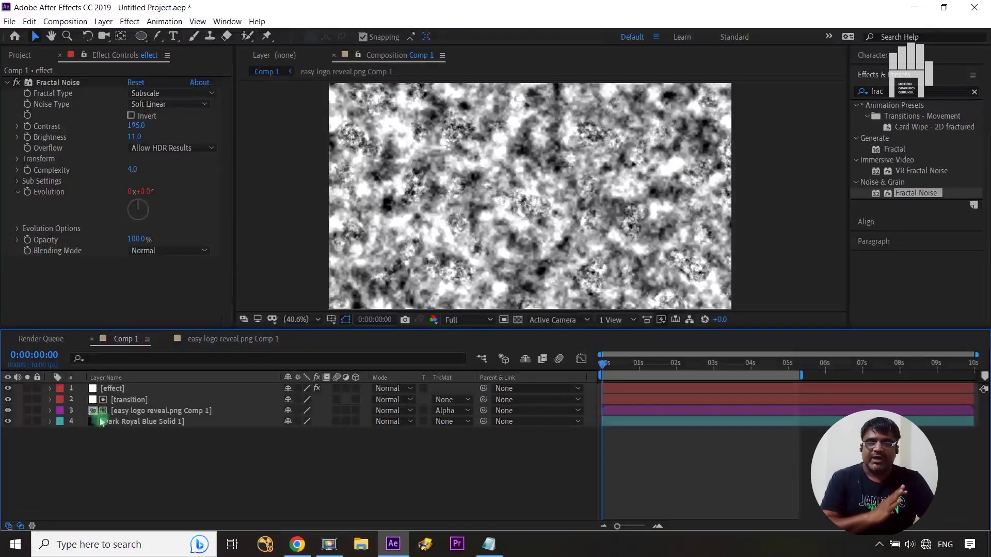
Step: Hide the effect layer, find Displacement Map by searching the effects for "disp", and apply it to the transition layer
click(8, 389)
click(133, 401)
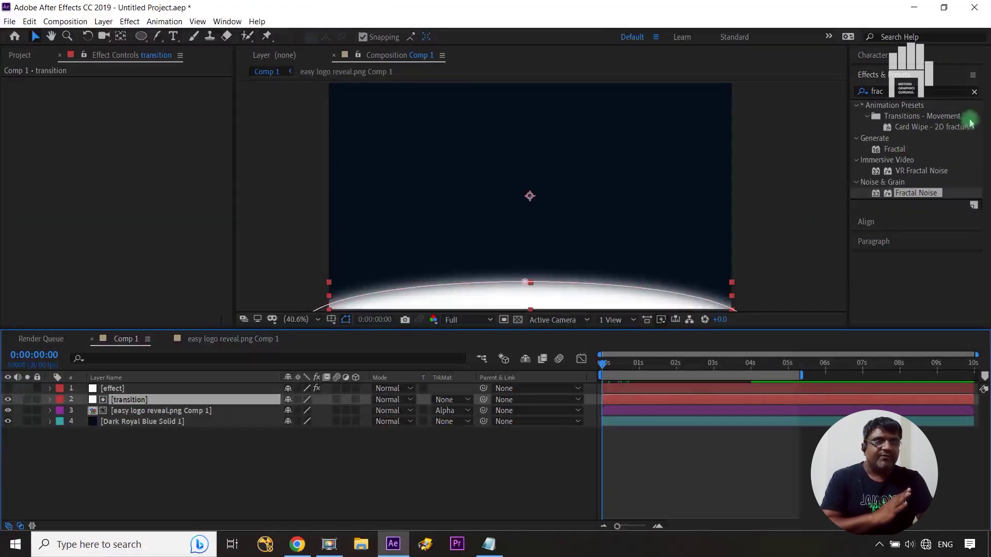
click(973, 94)
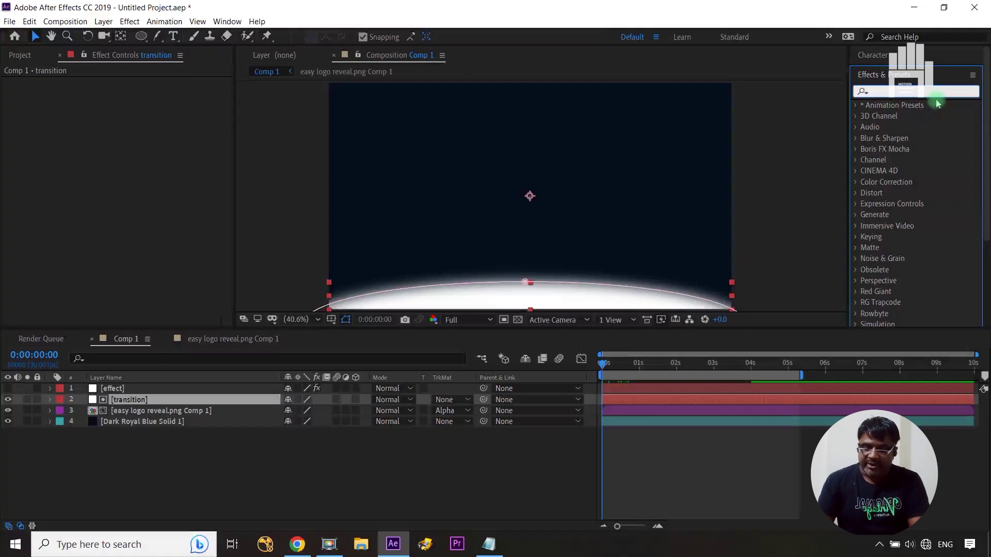
text(disp)
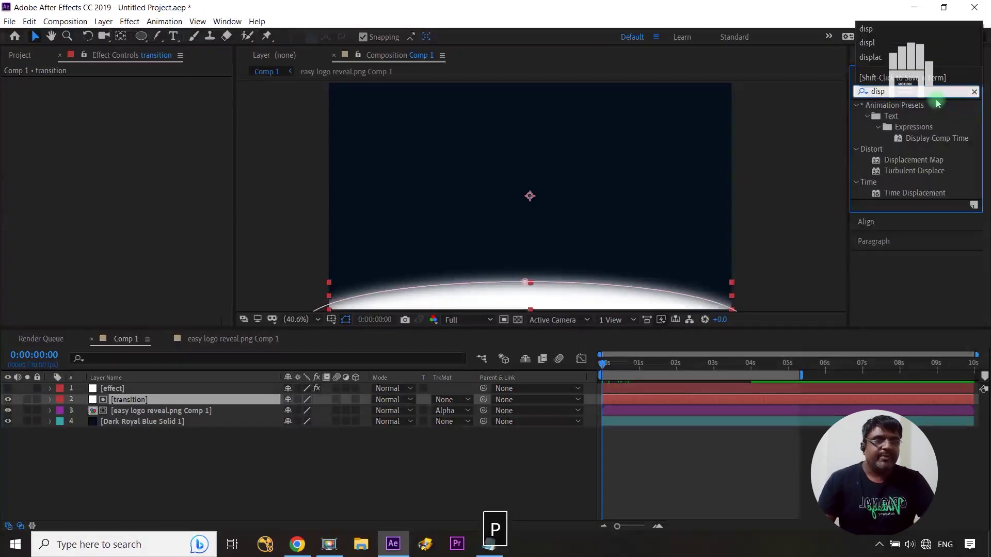
drag(910, 165, 175, 401)
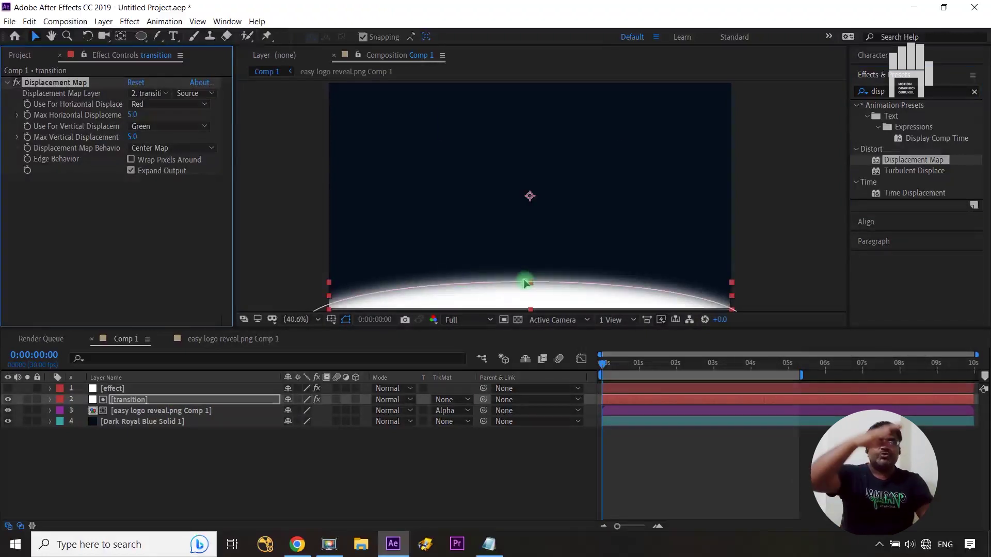
Step: Set the Displacement Map Layer to "1. effect", using its Effects & Masks as the source
click(8, 388)
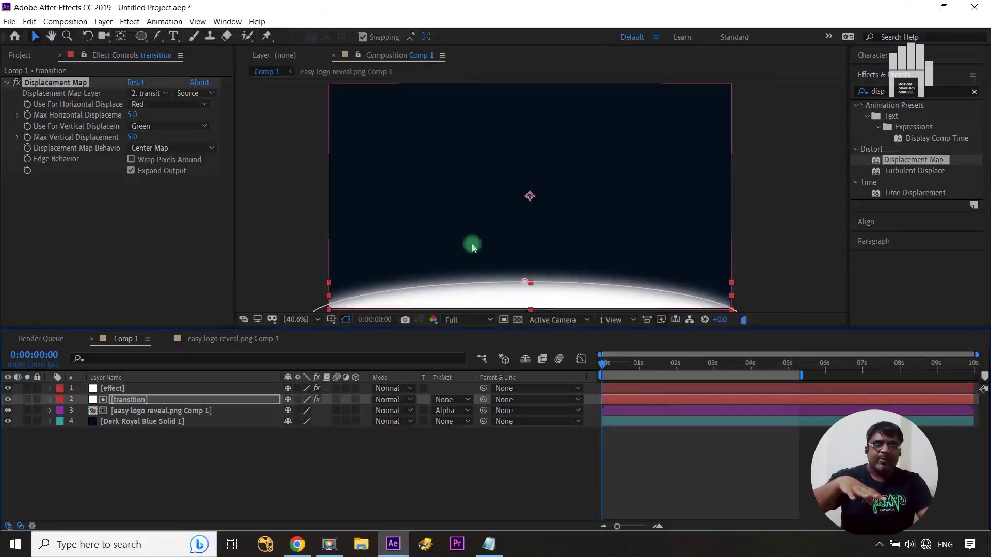
click(8, 388)
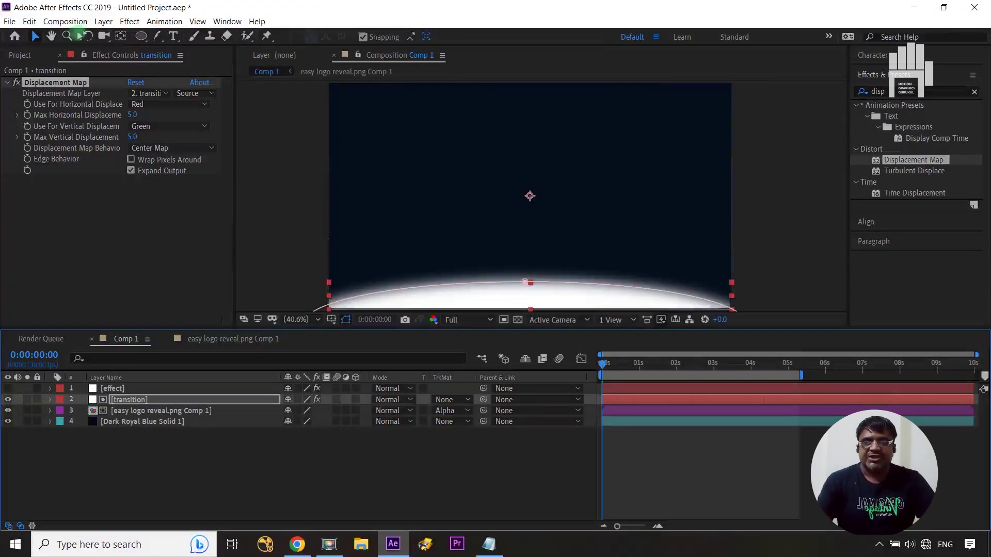
click(159, 94)
click(163, 122)
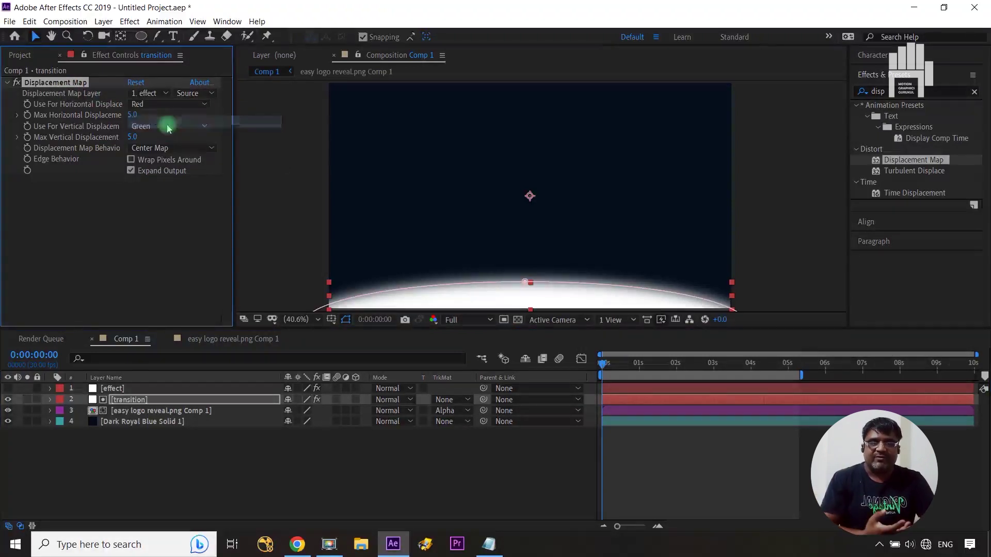
click(196, 93)
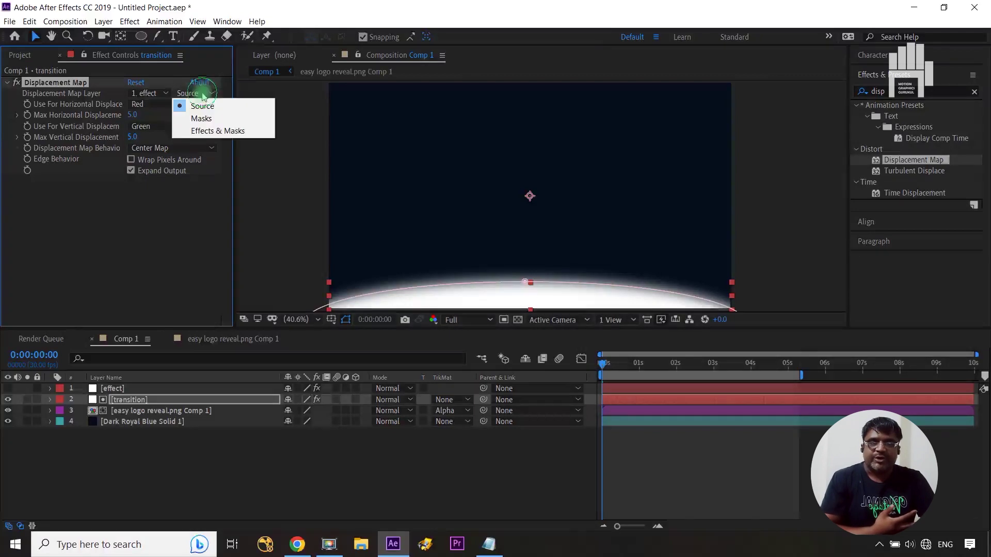
click(221, 132)
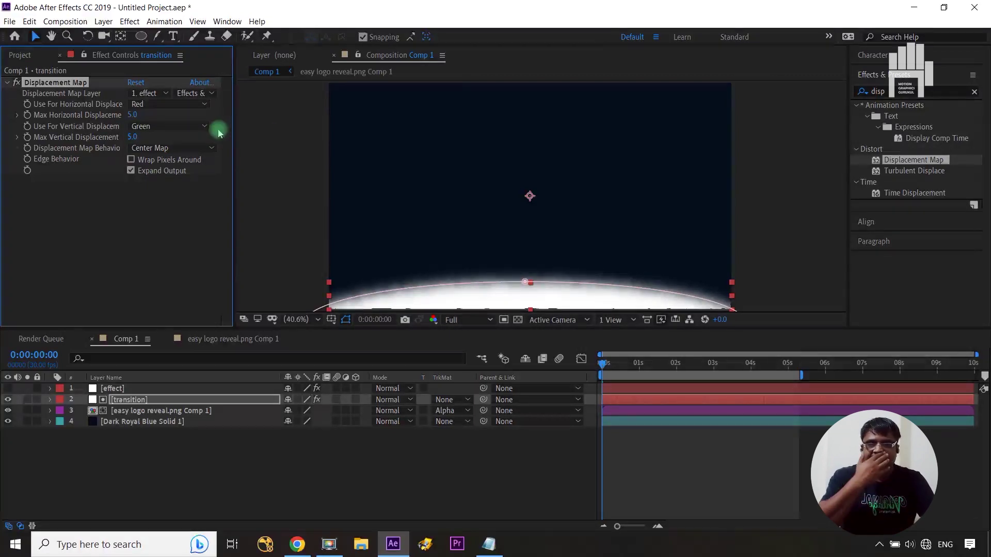
Step: Set the Displacement Map's Max Vertical Displacement to 40, checking the mask's soft edge up close
scroll(534, 294, up, 1)
key(space)
drag(554, 280, 570, 208)
scroll(553, 245, up, 1)
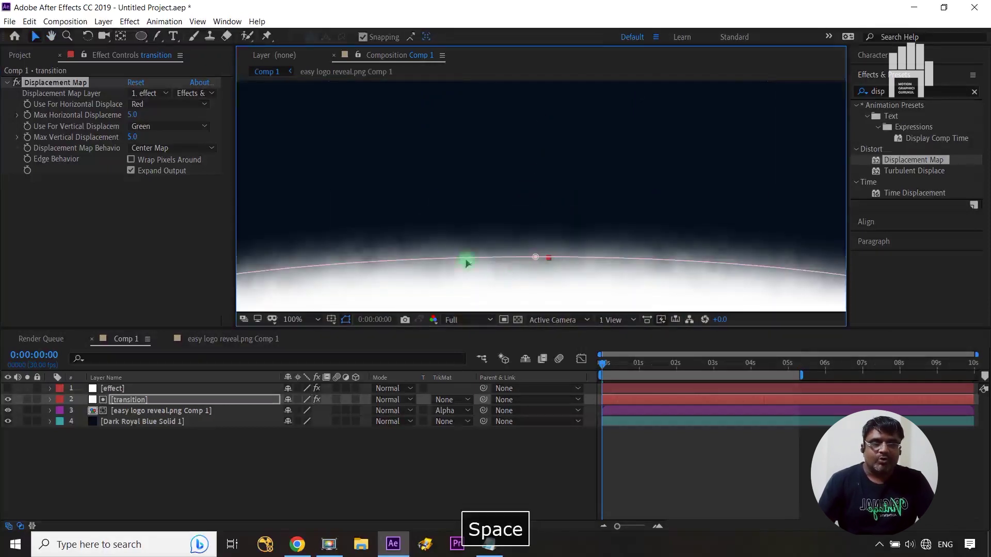
drag(133, 135, 156, 135)
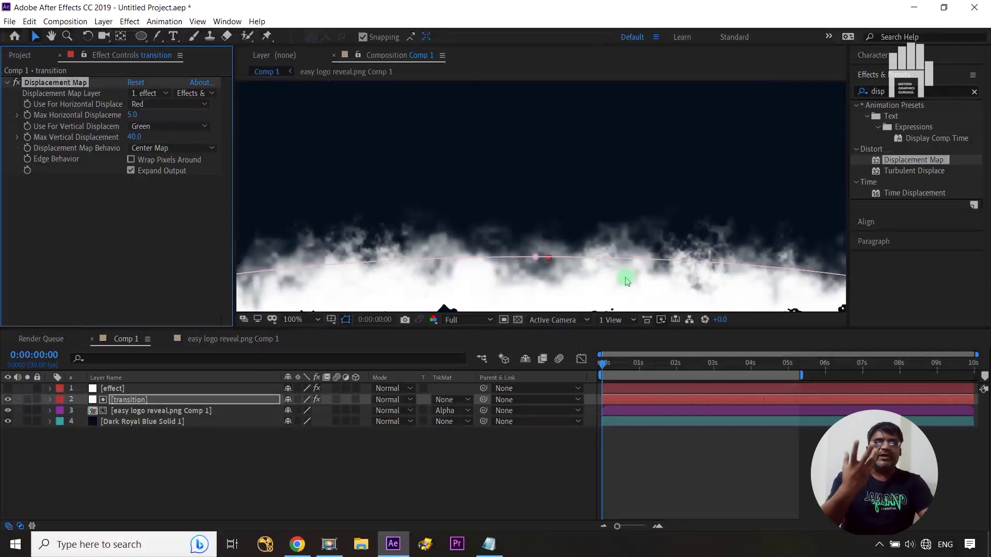
click(281, 510)
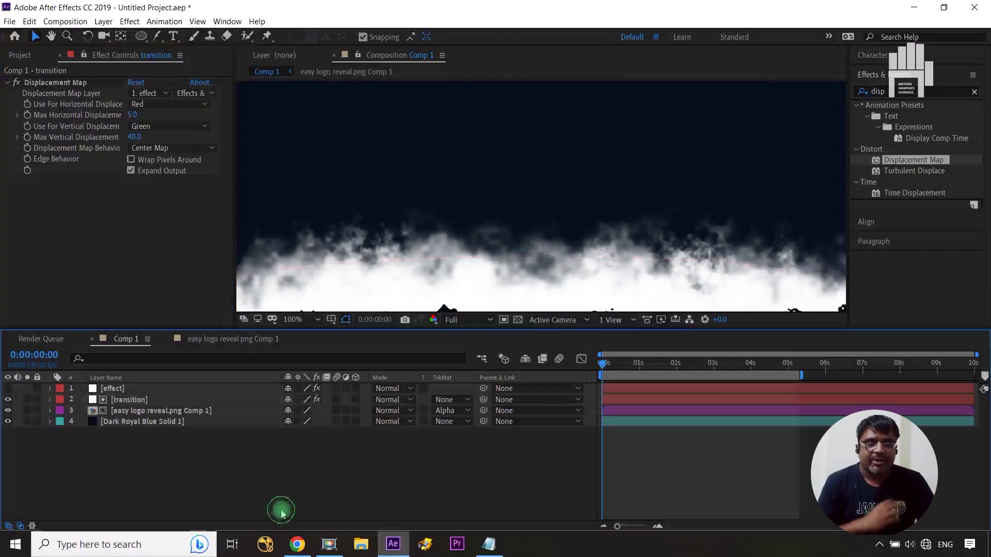
Step: Hide the transition layer and scrub through the logo reveal with the whole frame in view, stopping at 0:00:01:18
click(174, 400)
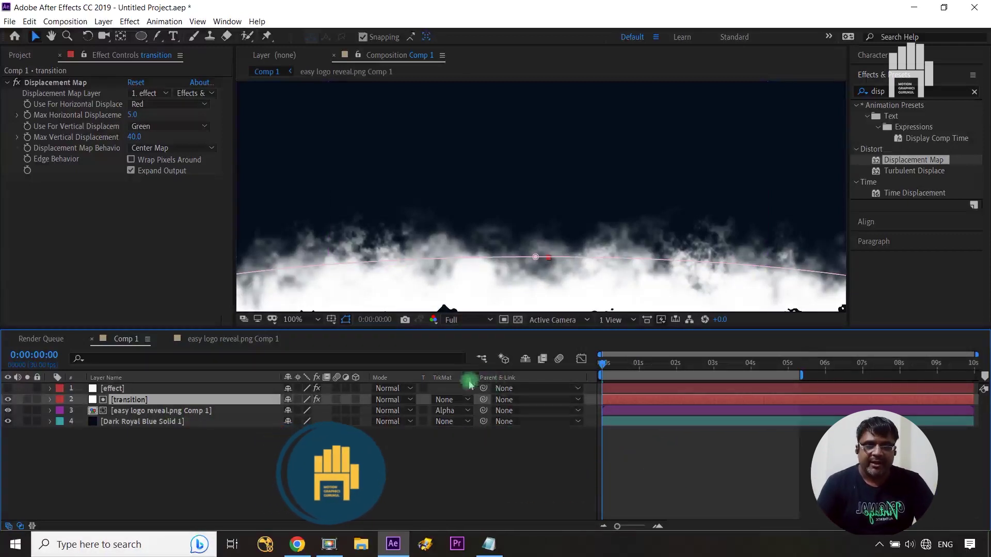
click(9, 401)
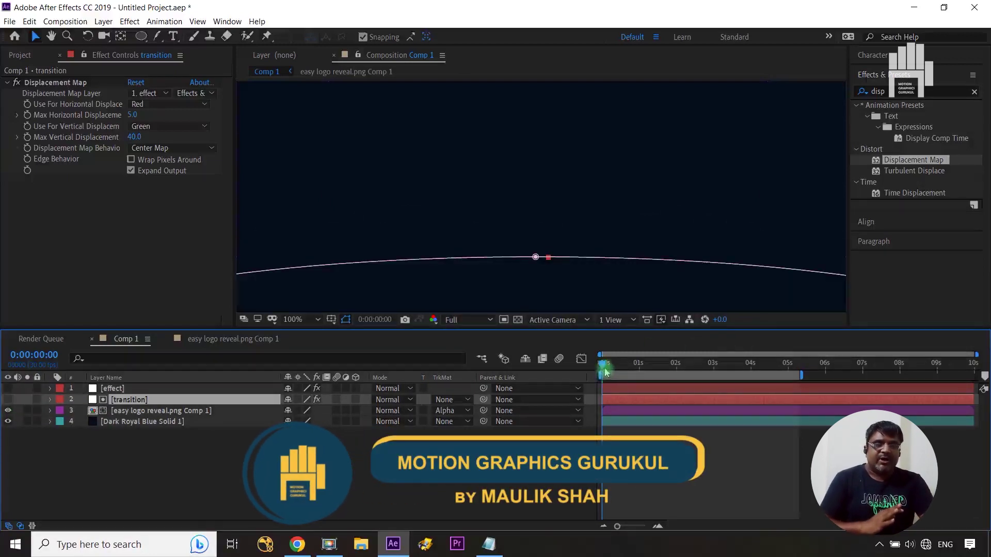
drag(603, 367, 667, 365)
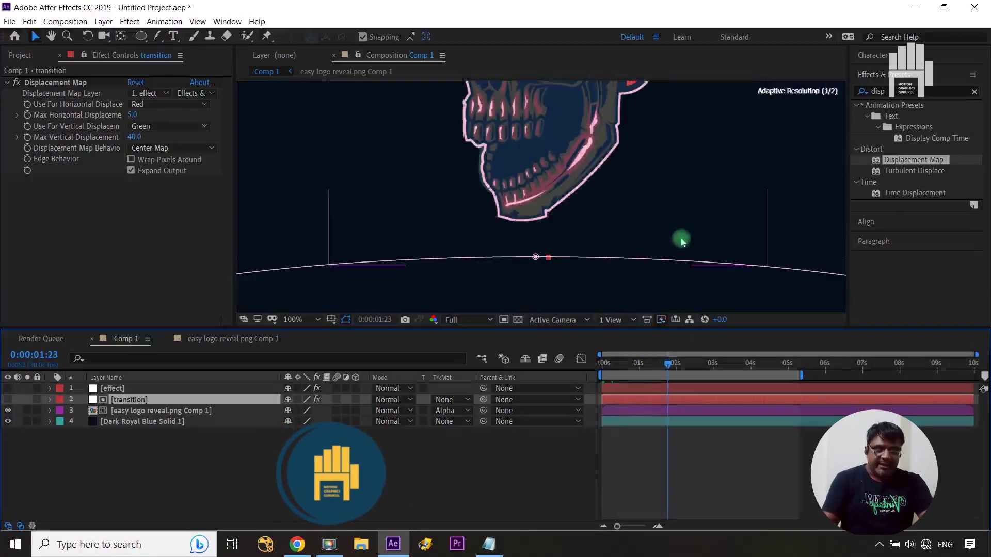
key(shift+slash)
drag(668, 365, 723, 378)
drag(634, 378, 661, 380)
Step: Inside the easy logo reveal.png Comp 1 precomp, hide the skull image and show the LOGO text, and return to Comp 1
click(136, 411)
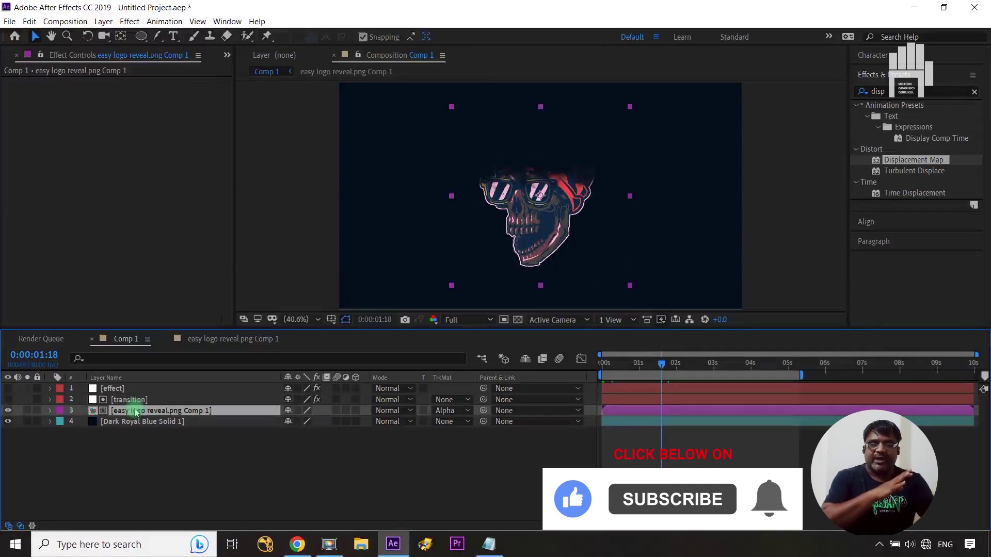
double_click(136, 411)
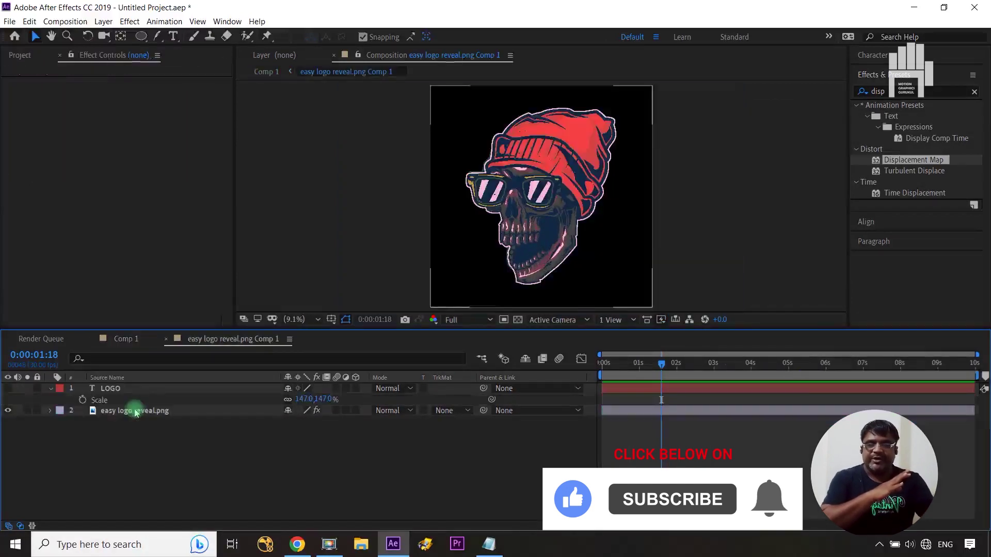
click(7, 411)
click(8, 389)
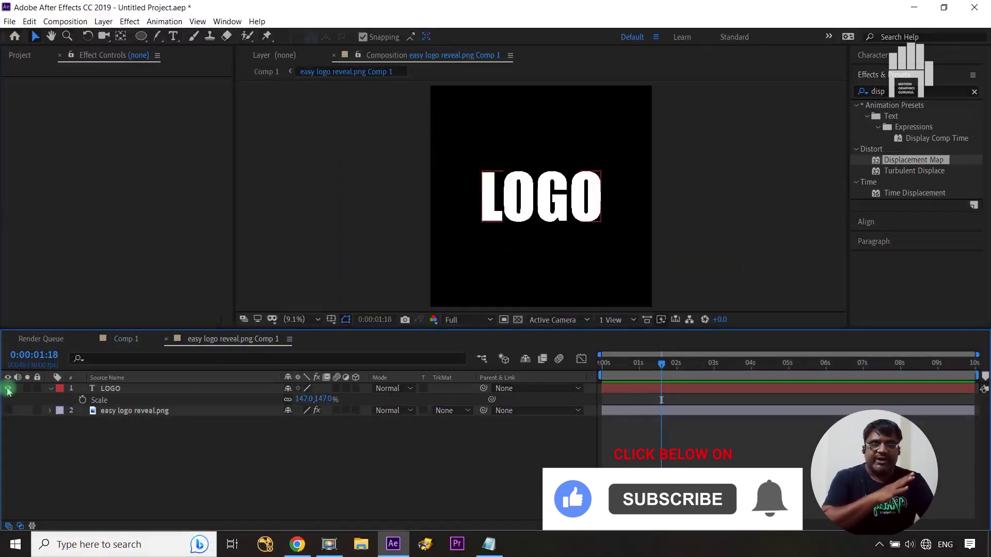
click(148, 345)
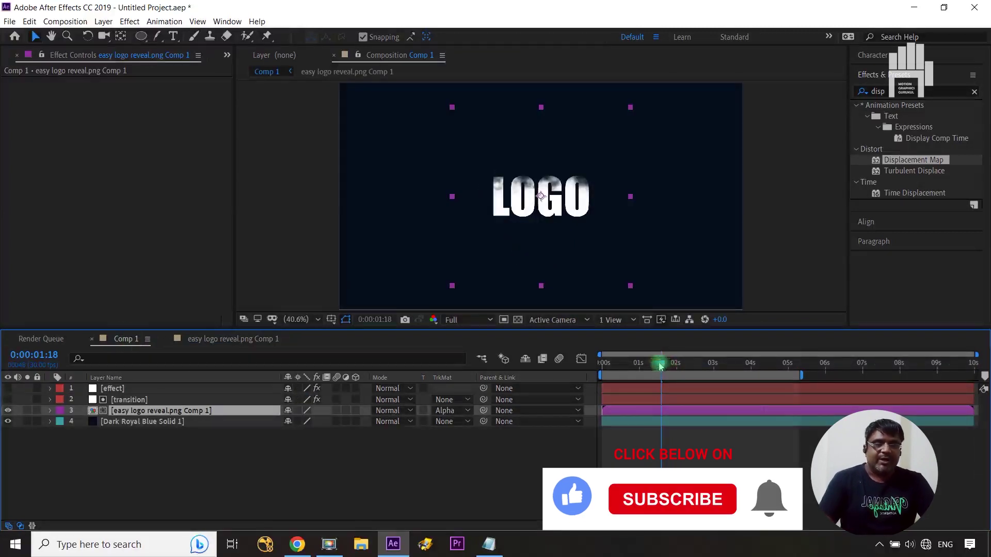